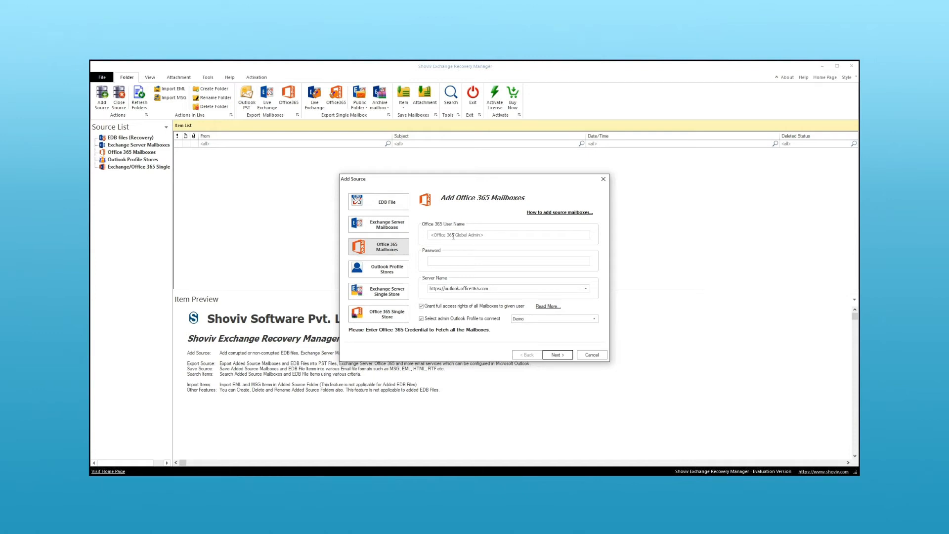
pyautogui.click(453, 236)
pyautogui.hotkey('ctrl', 'v')
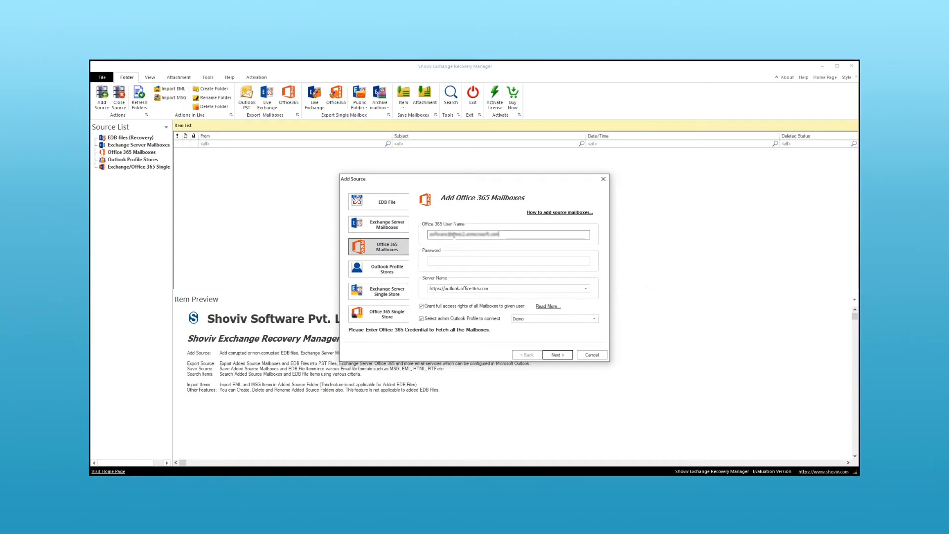
pyautogui.click(444, 260)
pyautogui.write('•••••••')
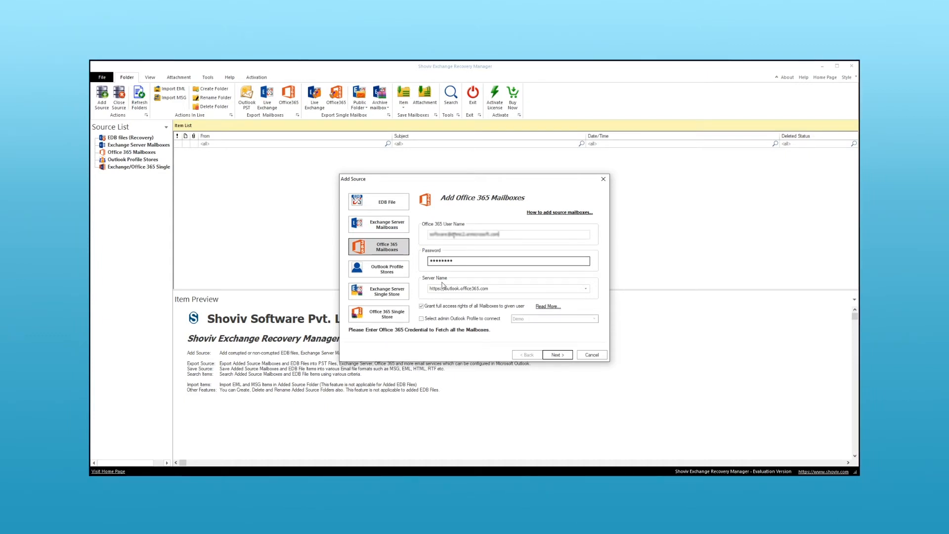
pyautogui.click(586, 289)
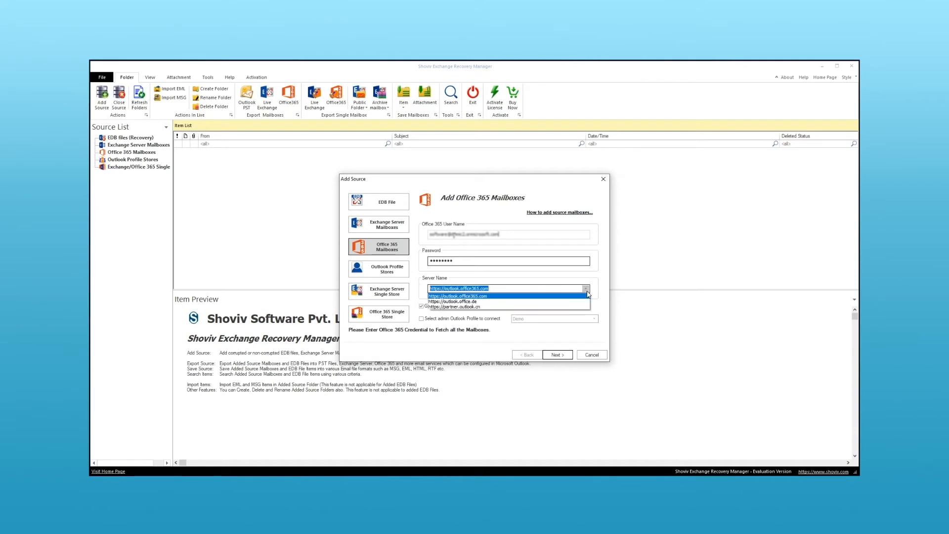
pyautogui.click(579, 296)
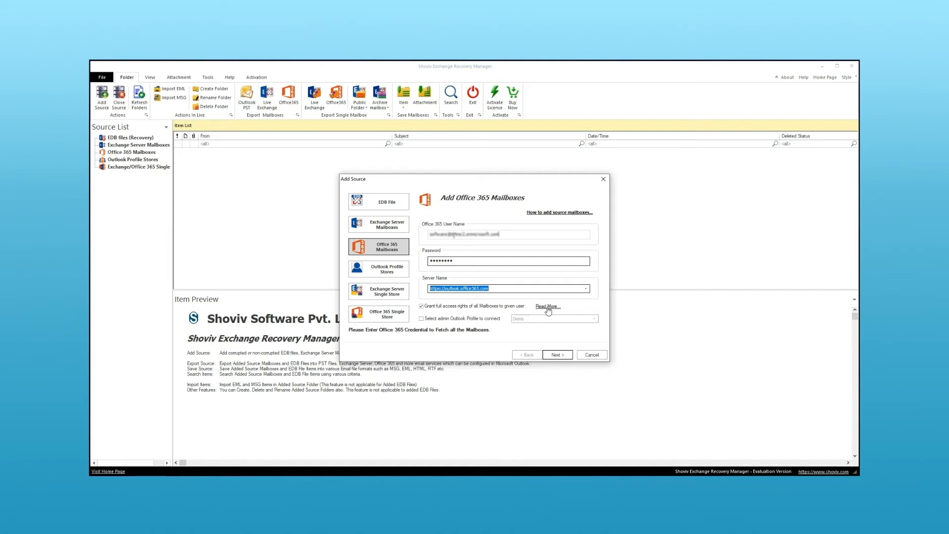
pyautogui.click(421, 319)
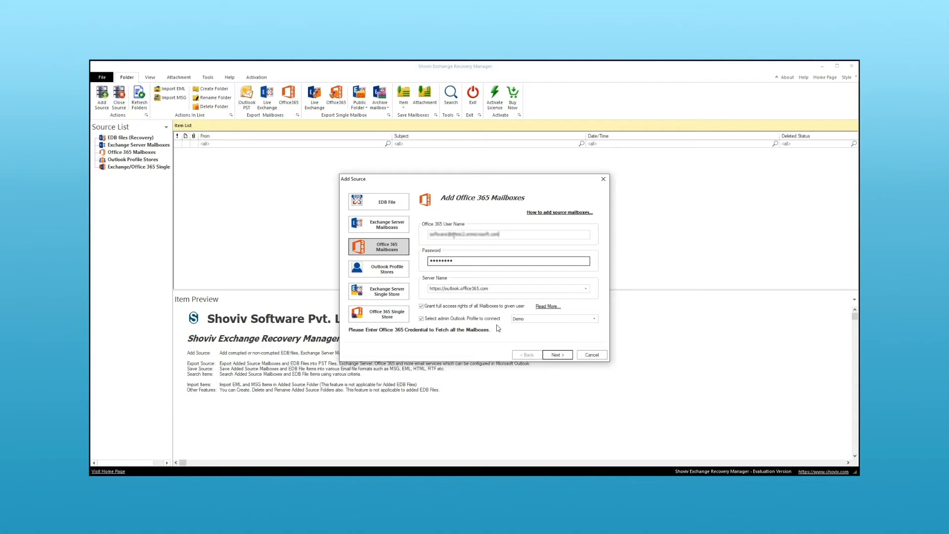
pyautogui.click(592, 321)
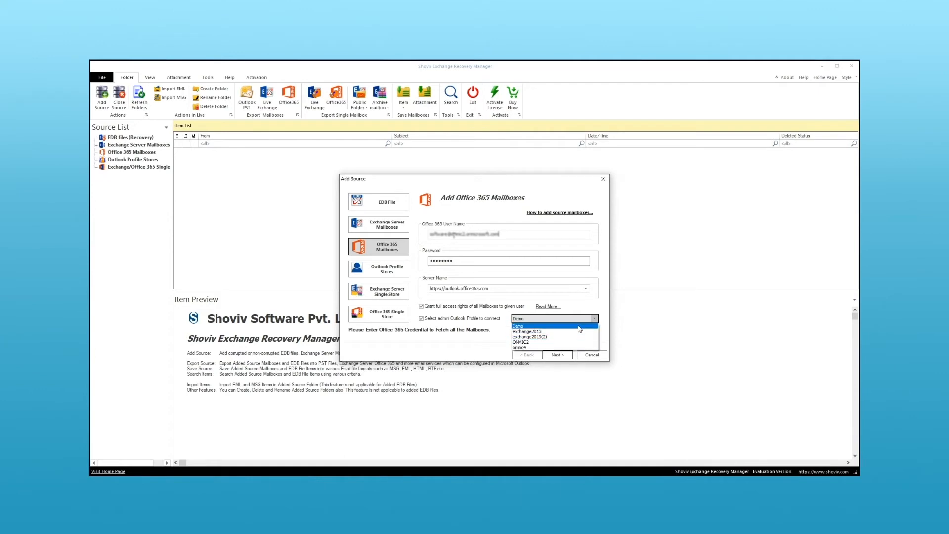
pyautogui.click(593, 320)
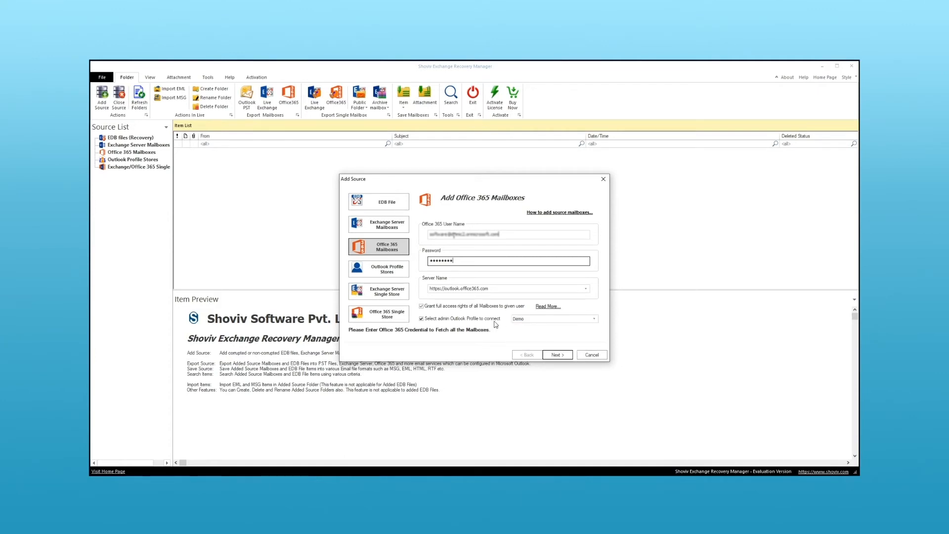
pyautogui.click(421, 319)
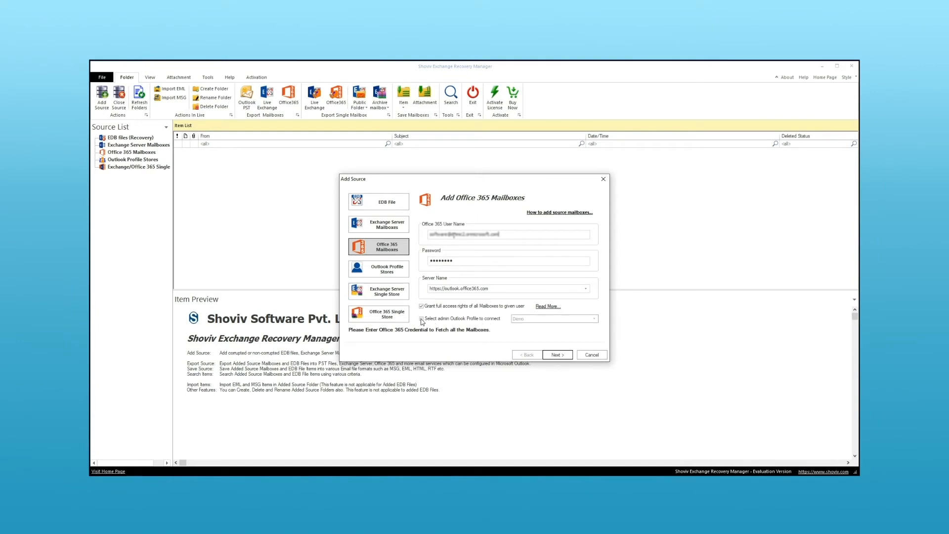
# Step: Fetch the Office 365 mailbox list and add the first archive mailbox and its matching primary mailbox as sources
pyautogui.click(557, 354)
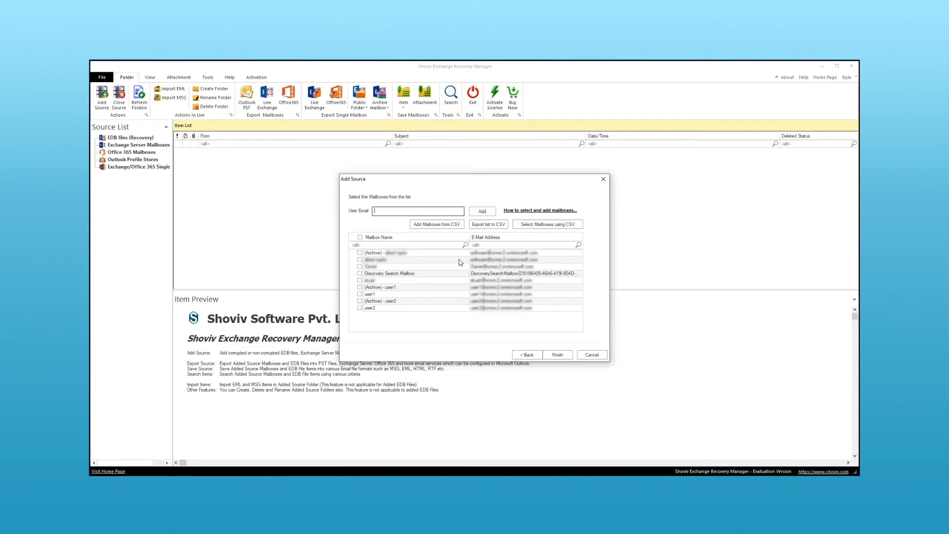
pyautogui.click(360, 253)
pyautogui.click(360, 260)
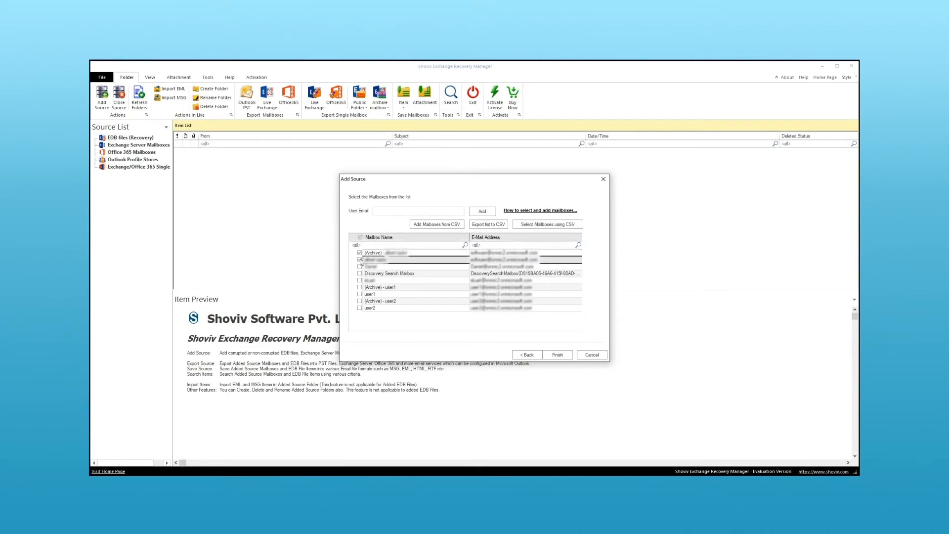
pyautogui.click(557, 355)
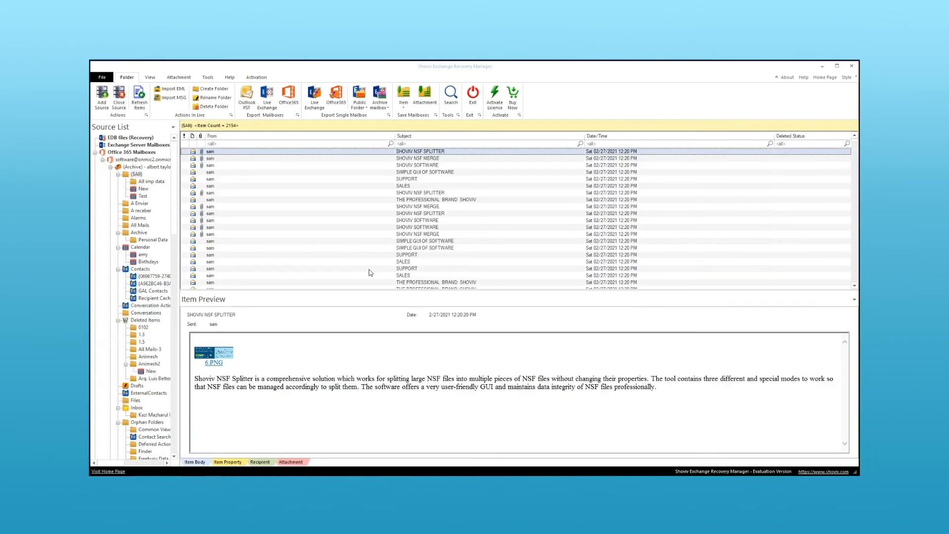
# Step: Start exporting the mailboxes to Office 365 and include archive mailbox folders such as Drafts and Inbox
pyautogui.click(295, 98)
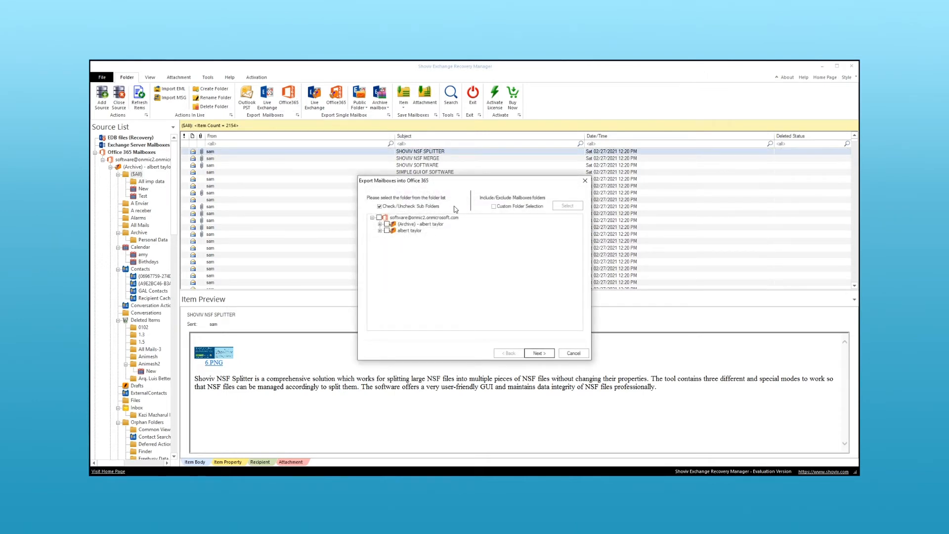
pyautogui.click(380, 224)
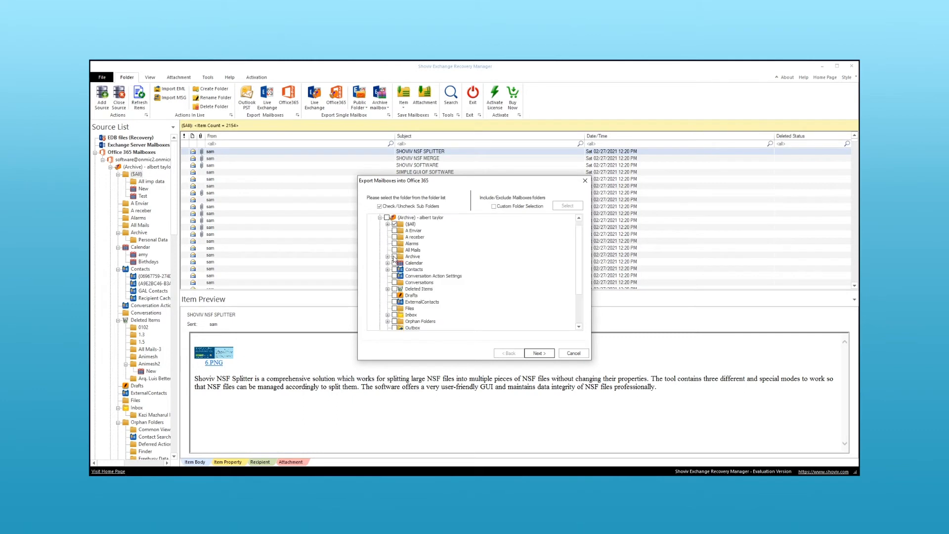
pyautogui.click(394, 295)
pyautogui.click(395, 315)
pyautogui.scroll(-3, 396, 322)
pyautogui.click(394, 309)
# Step: Include folders of the primary mailbox in the export, among them ($All) and All Mails, and continue to the target settings
pyautogui.click(380, 322)
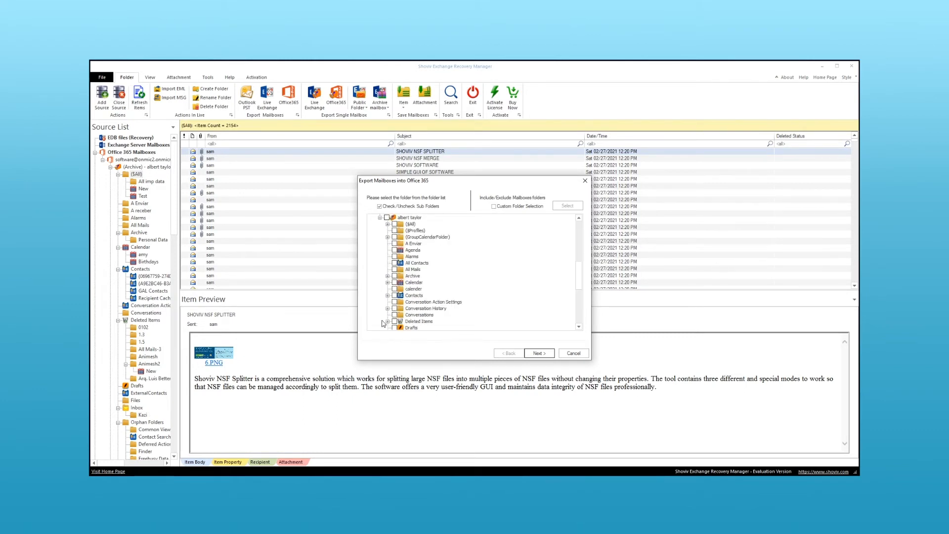
pyautogui.click(395, 224)
pyautogui.click(394, 269)
pyautogui.scroll(-3, 395, 292)
pyautogui.click(394, 302)
pyautogui.scroll(-5, 396, 303)
pyautogui.click(543, 356)
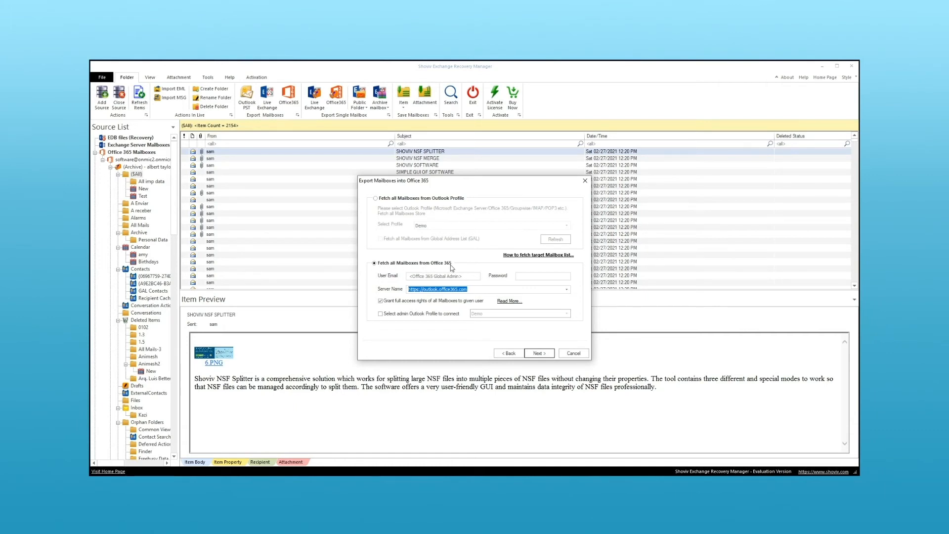
# Step: Enter the target Office 365 global admin's e-mail and account password for fetching all mailboxes
pyautogui.click(417, 278)
pyautogui.hotkey('ctrl', 'v')
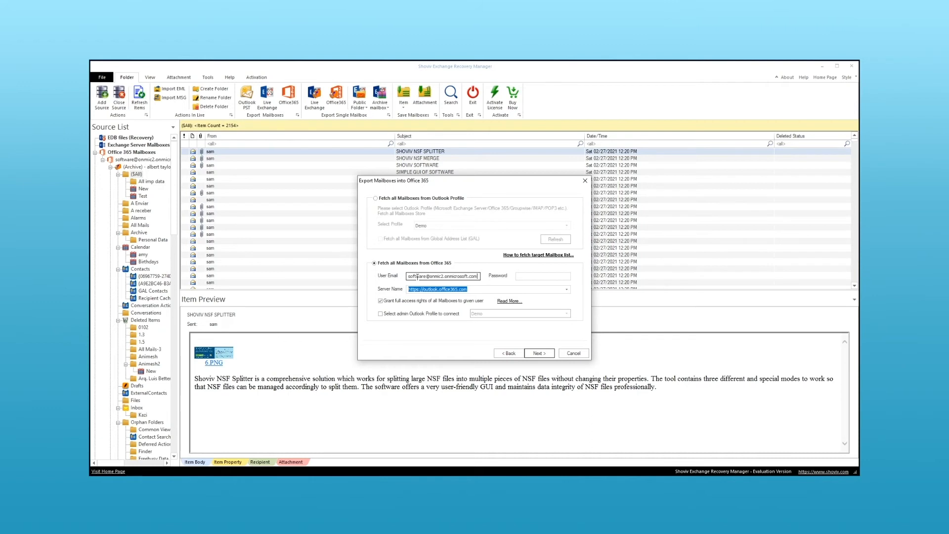
pyautogui.click(523, 277)
pyautogui.write('******')
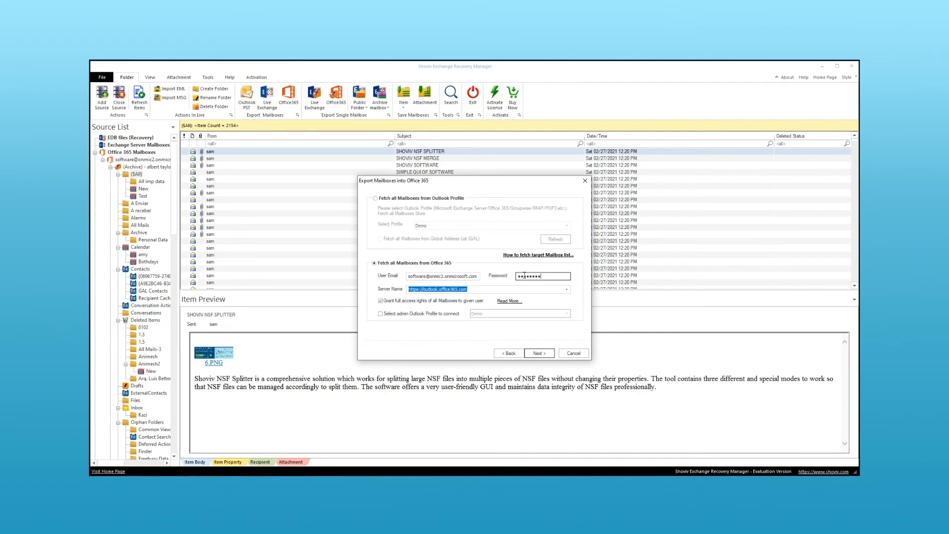
pyautogui.click(380, 314)
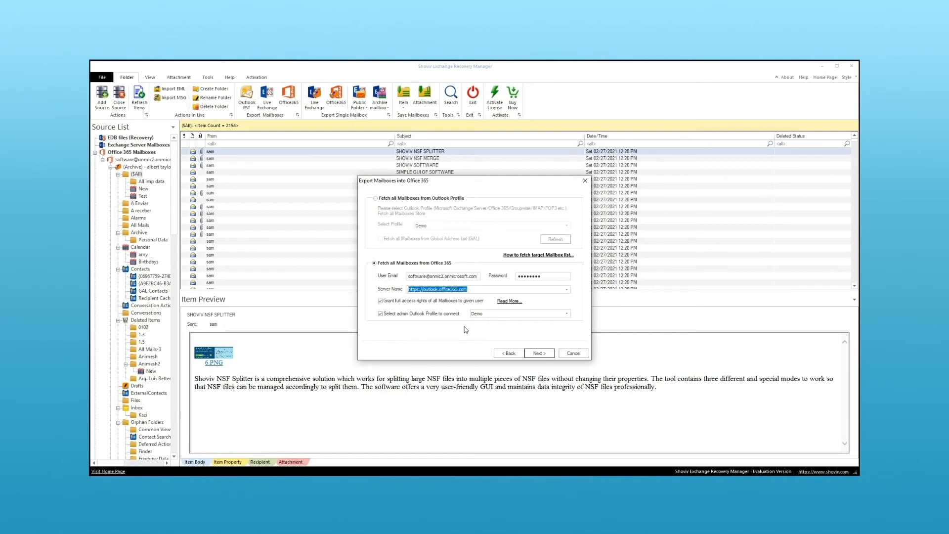
pyautogui.click(566, 315)
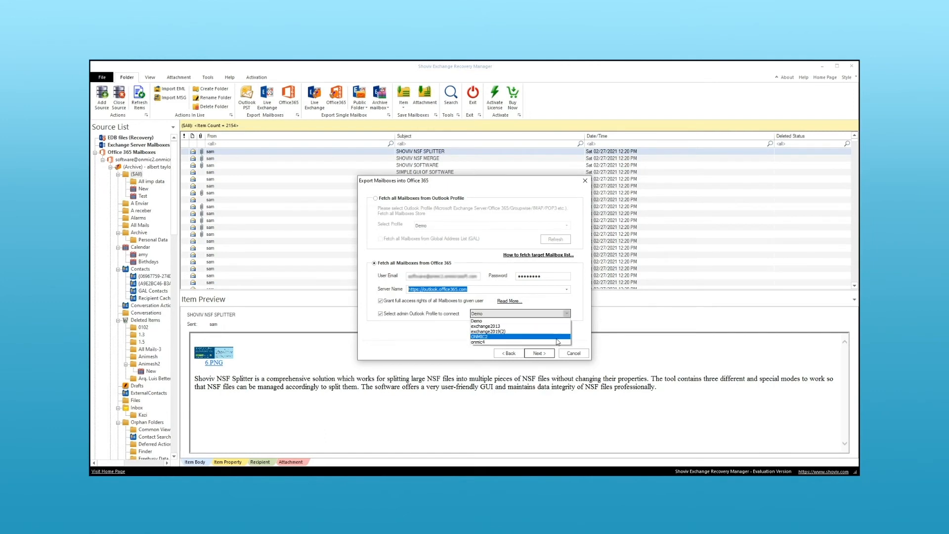
pyautogui.click(556, 336)
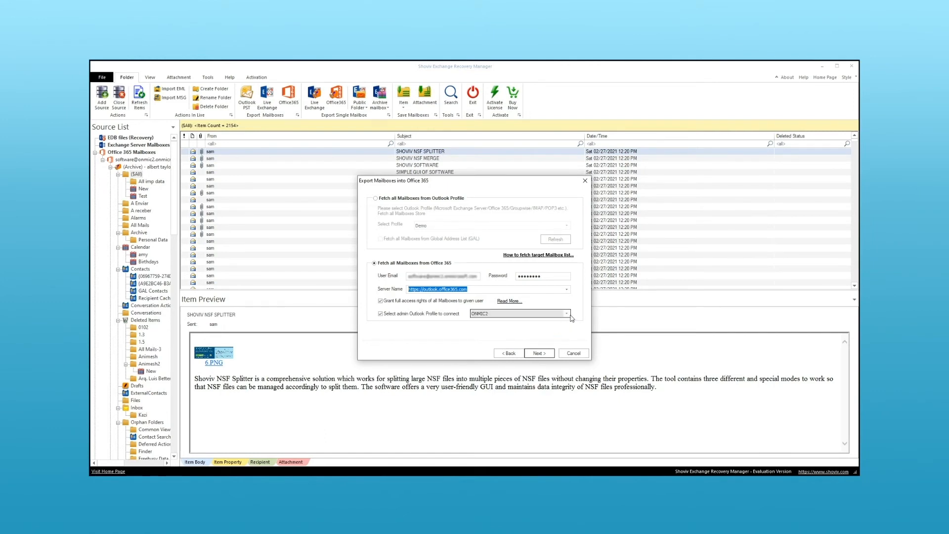
pyautogui.click(381, 315)
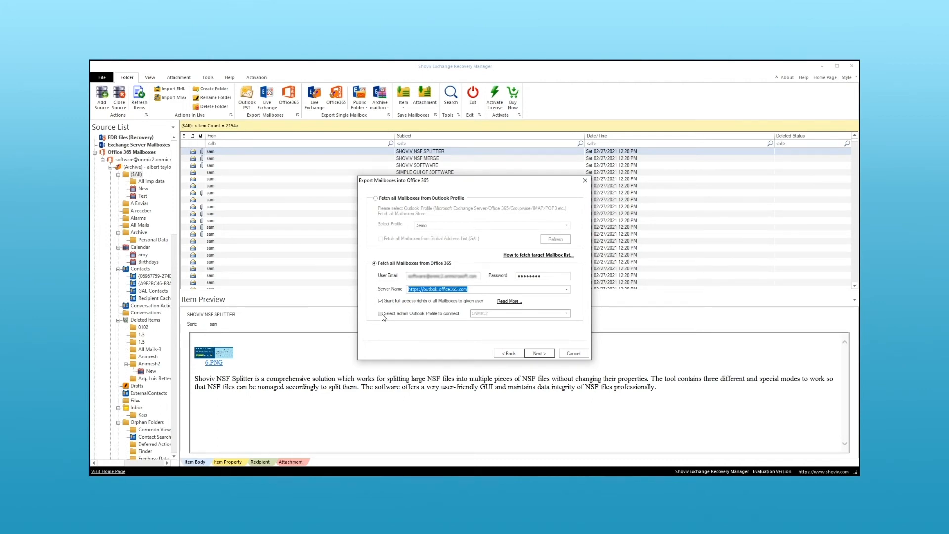
pyautogui.click(378, 200)
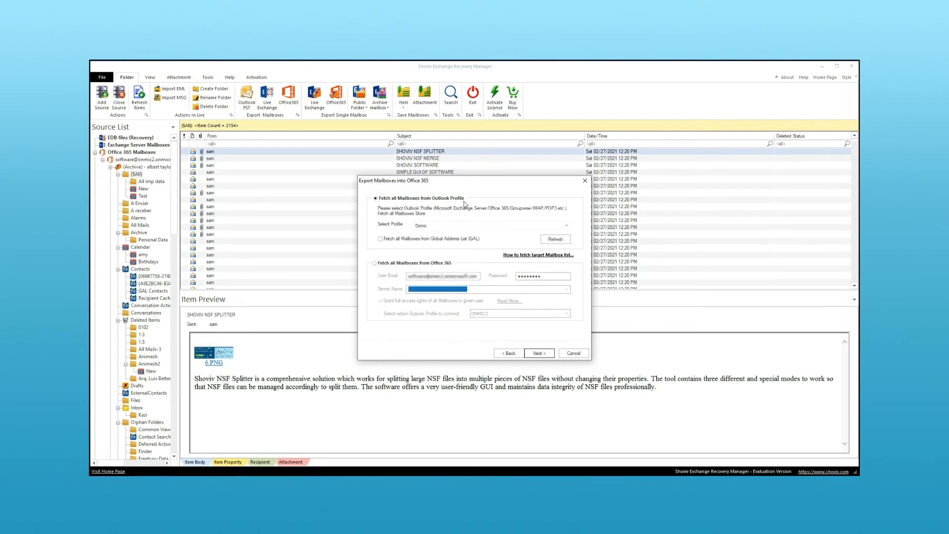
pyautogui.click(569, 229)
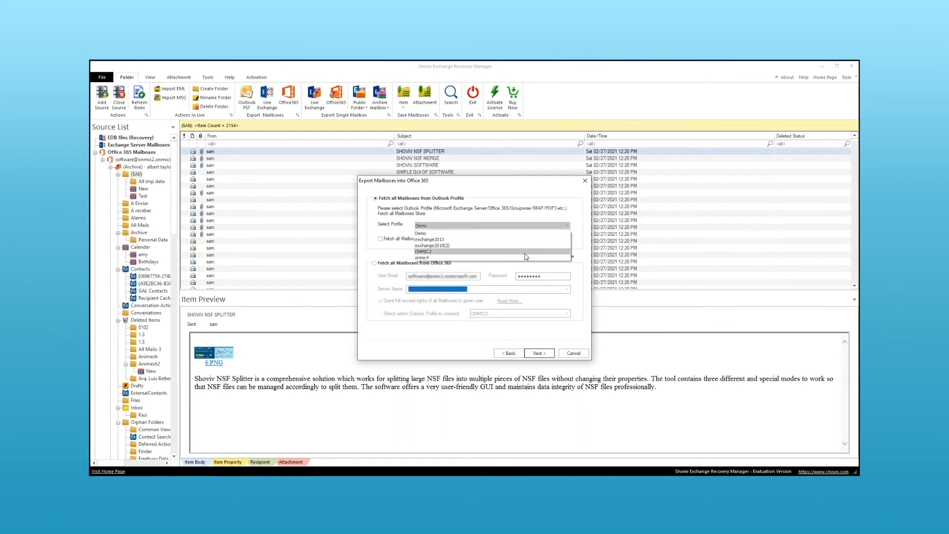
pyautogui.click(525, 254)
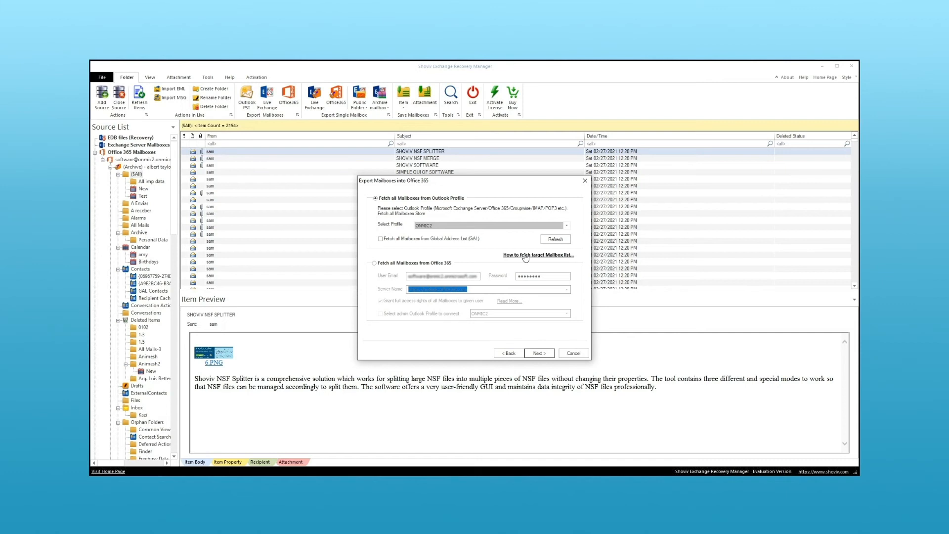
pyautogui.click(381, 239)
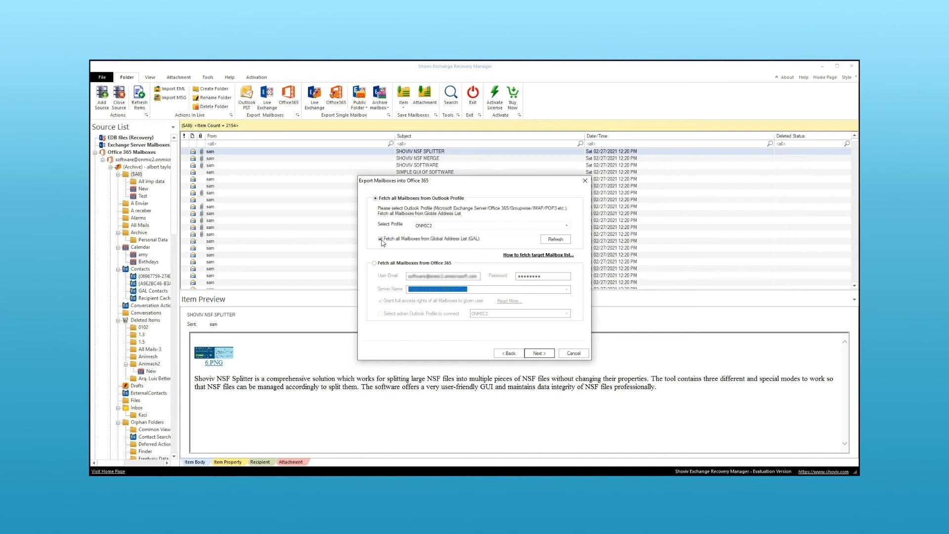
pyautogui.click(374, 263)
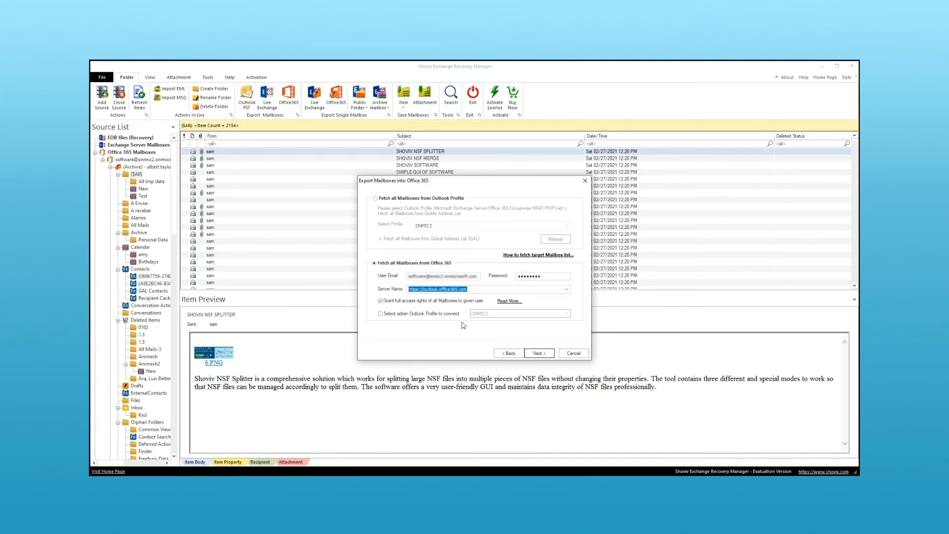
# Step: Fetch the target mailboxes, then include both source mailboxes and accept the target mapping for the archive mailbox
pyautogui.click(539, 353)
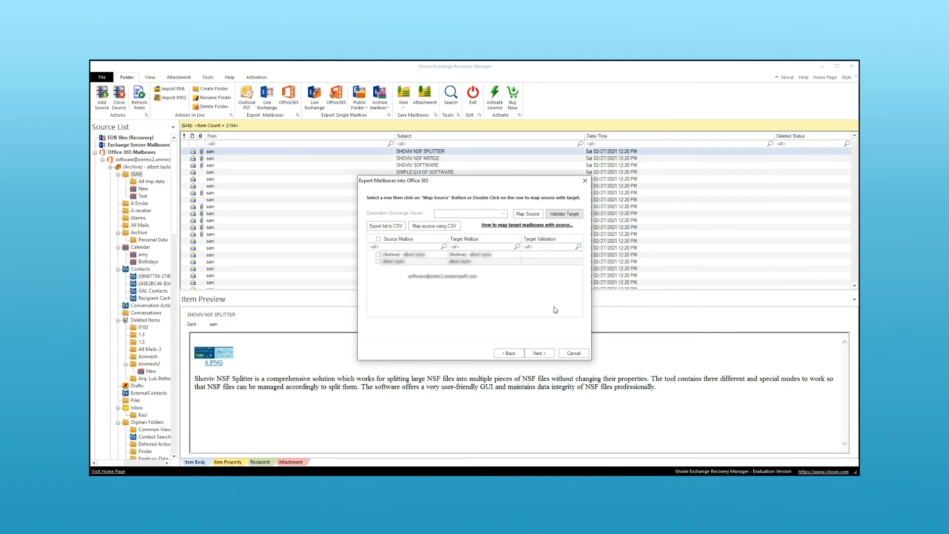
pyautogui.click(378, 262)
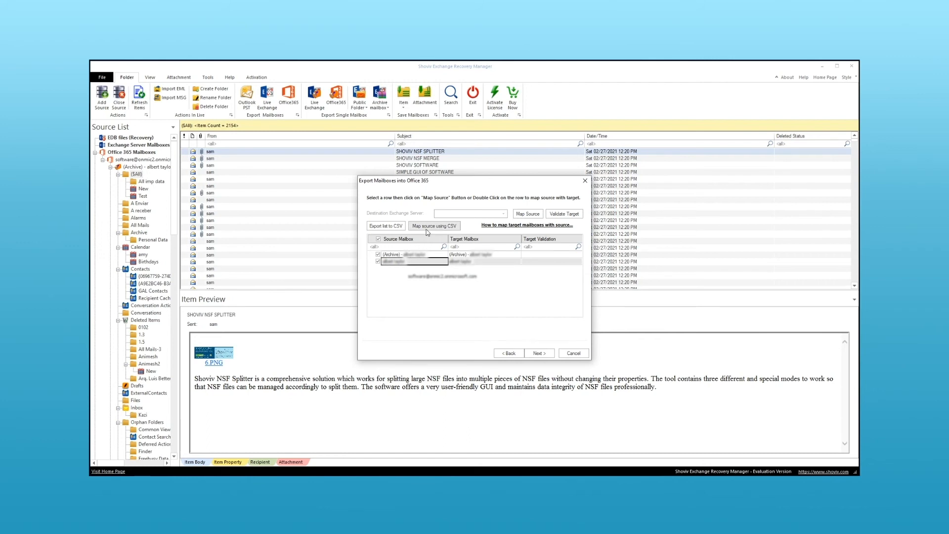
pyautogui.click(421, 257)
pyautogui.click(523, 214)
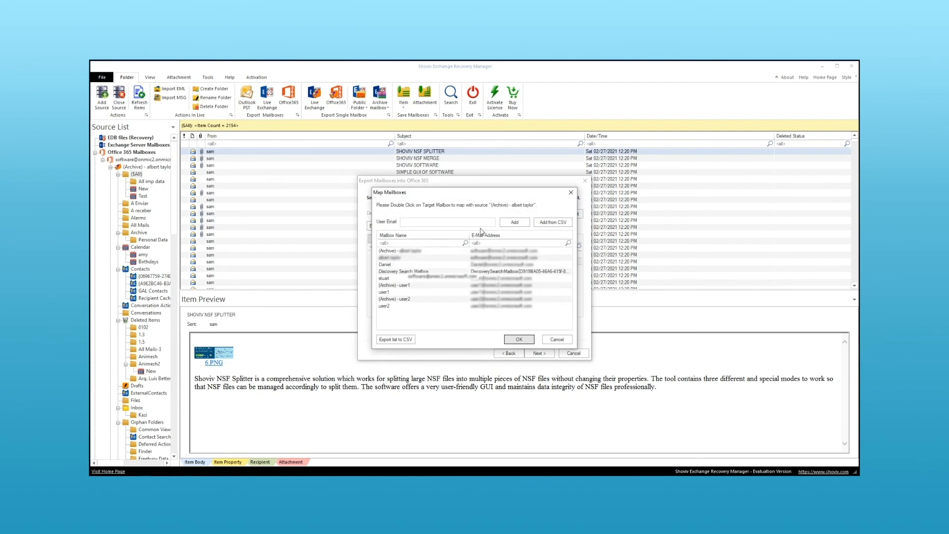
pyautogui.click(513, 339)
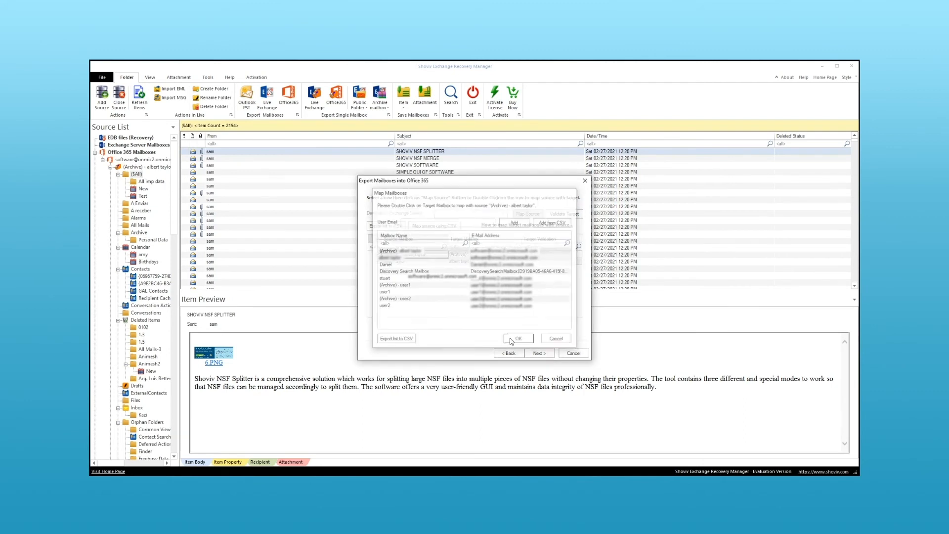
# Step: Map the primary source mailbox to the target mailbox of the same name
pyautogui.click(400, 262)
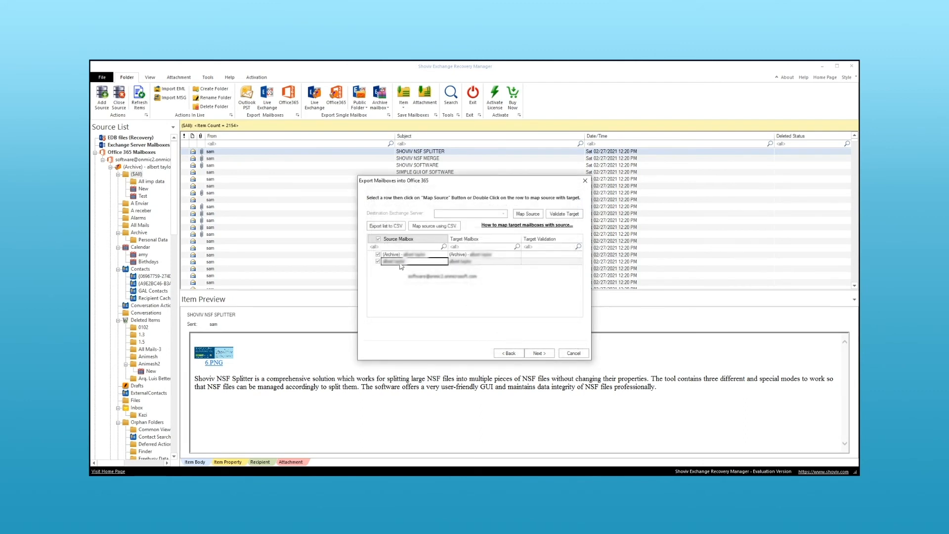
pyautogui.click(528, 214)
pyautogui.click(475, 223)
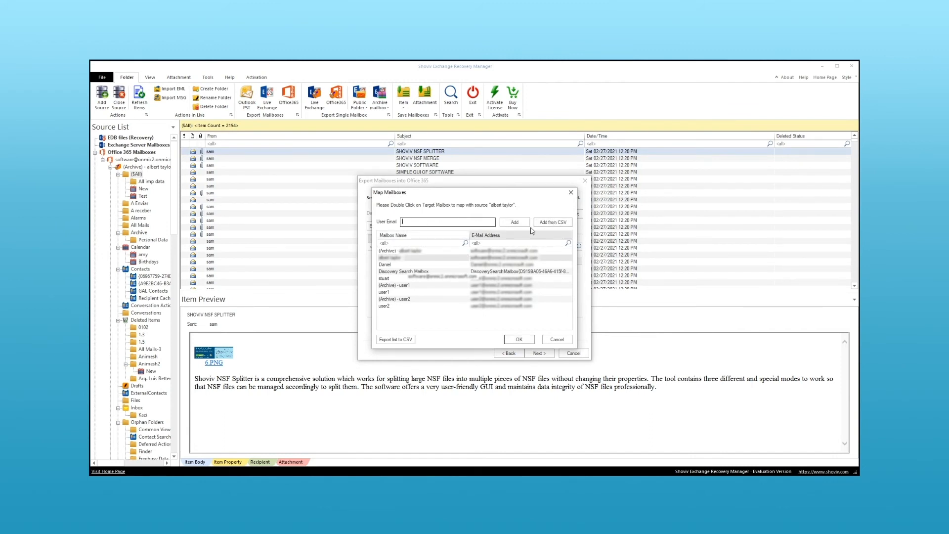
pyautogui.click(402, 258)
pyautogui.click(519, 339)
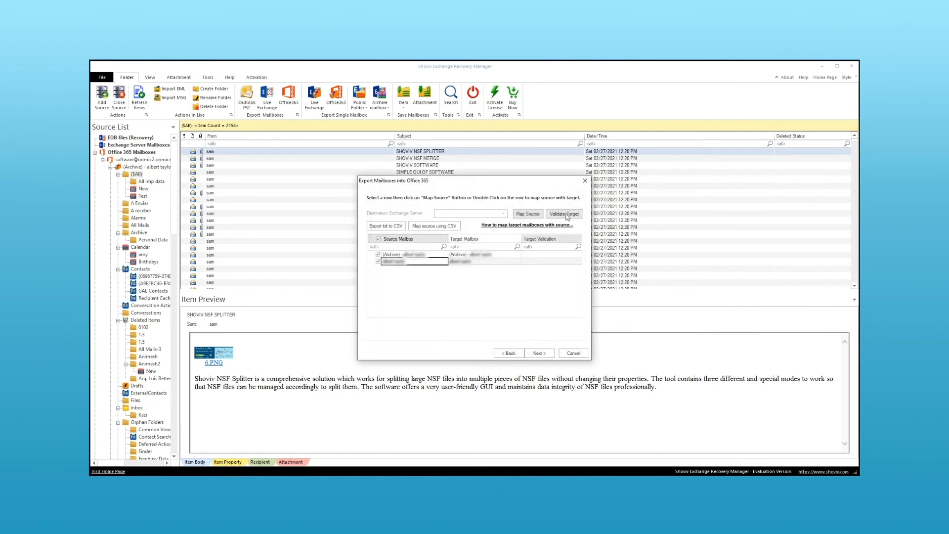
# Step: Validate the target mailboxes of both mappings and dismiss the completion message
pyautogui.click(566, 215)
pyautogui.click(524, 299)
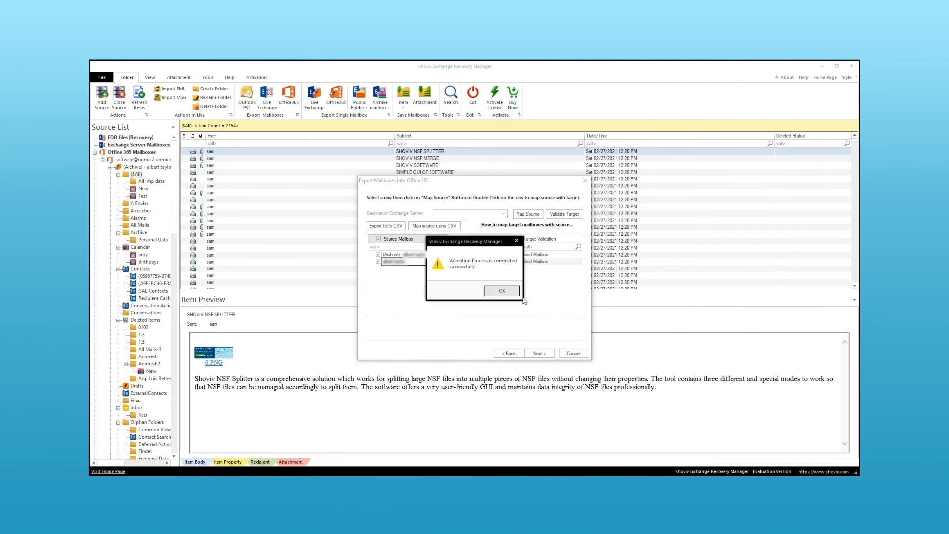
pyautogui.click(502, 291)
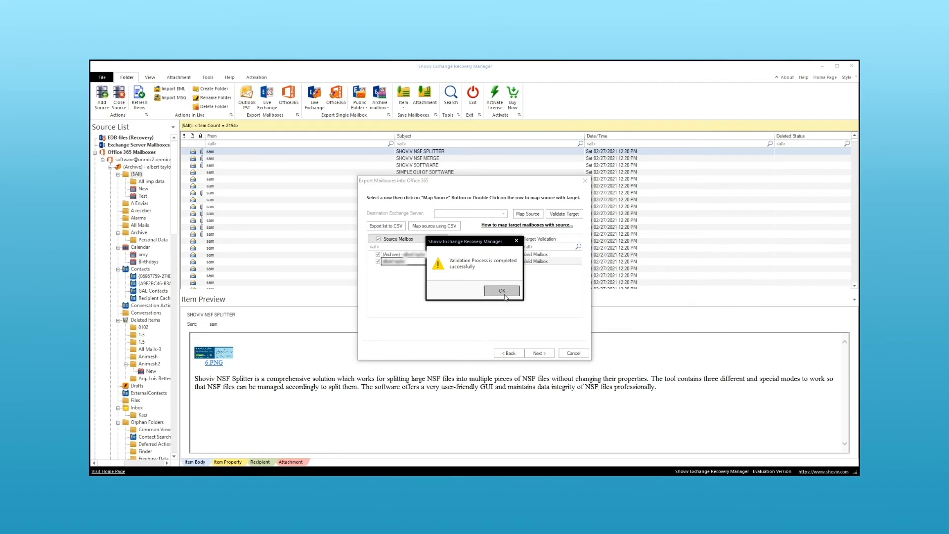
# Step: Continue to the item filters and set the advanced options to an item thread count of 30 and filtering by Message Creation Time
pyautogui.click(539, 354)
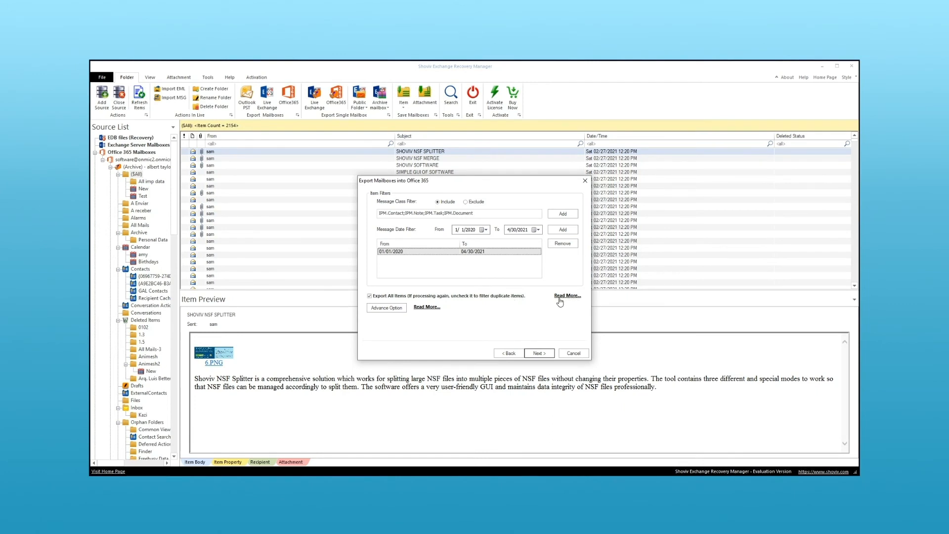
pyautogui.click(386, 308)
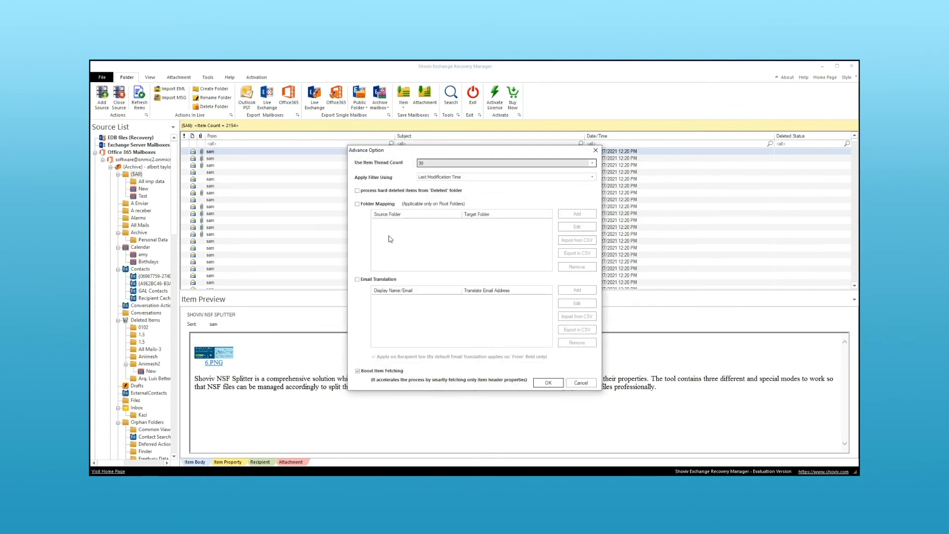
pyautogui.click(592, 163)
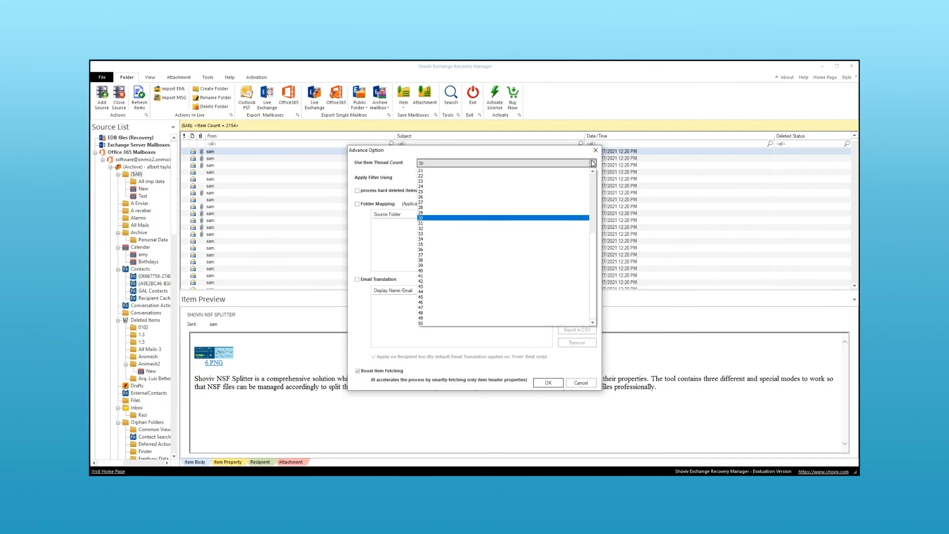
pyautogui.click(554, 218)
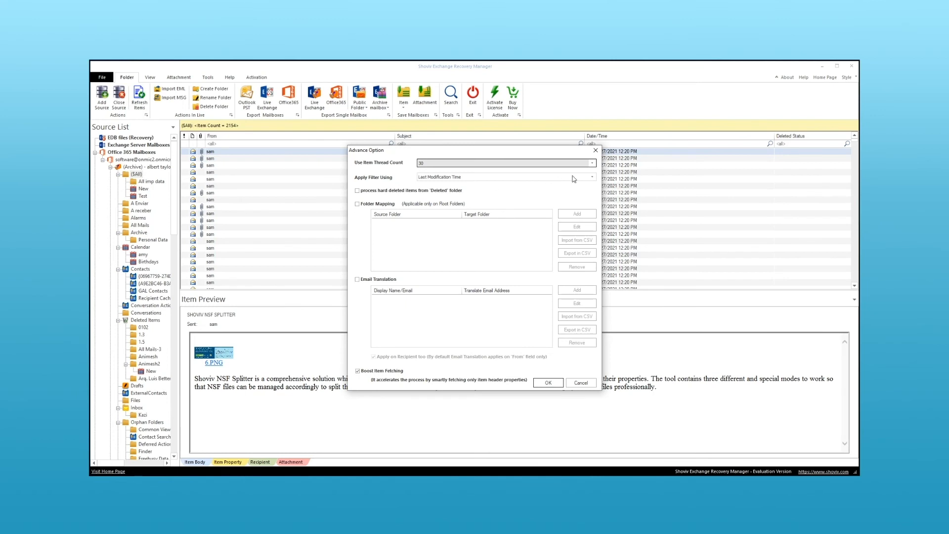
pyautogui.click(591, 177)
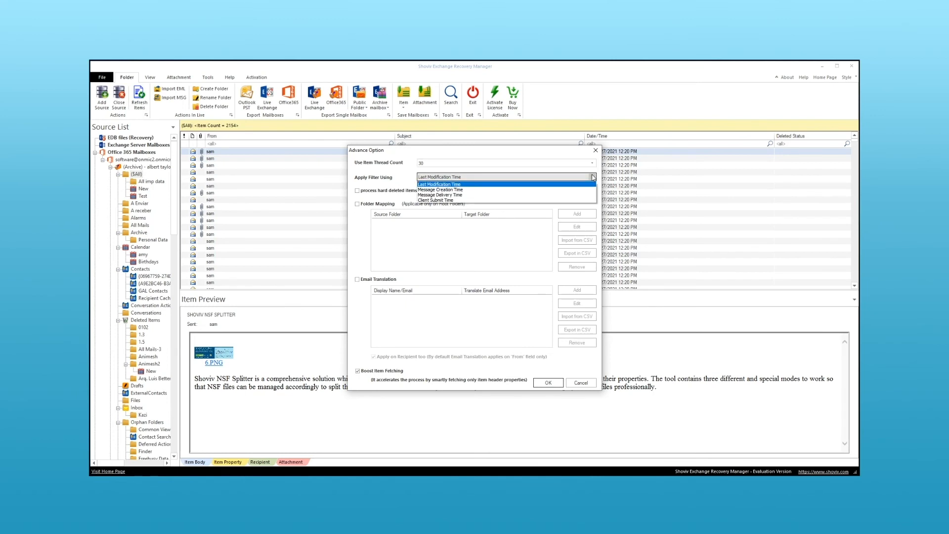
pyautogui.click(526, 194)
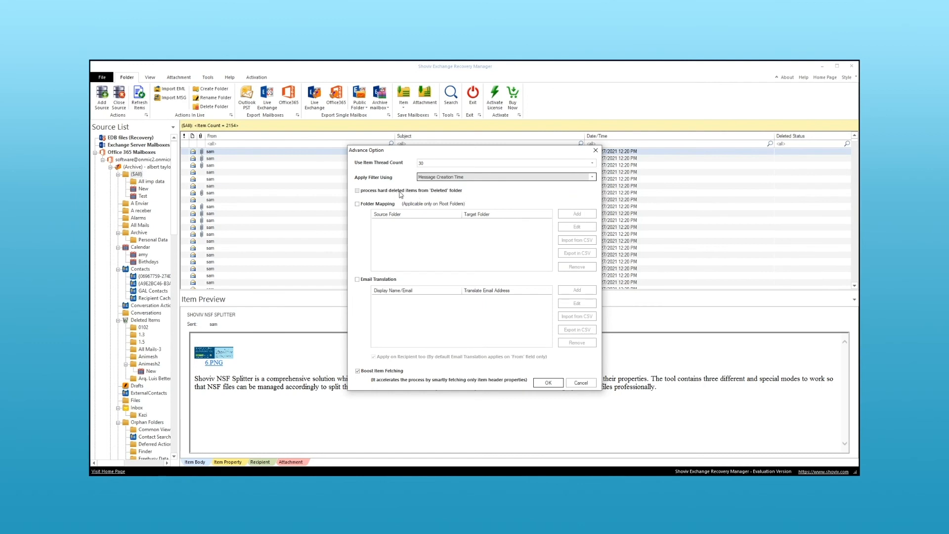
# Step: Include hard deleted items from the 'Deleted' folder and enable folder mapping from inbox to Archive
pyautogui.click(357, 192)
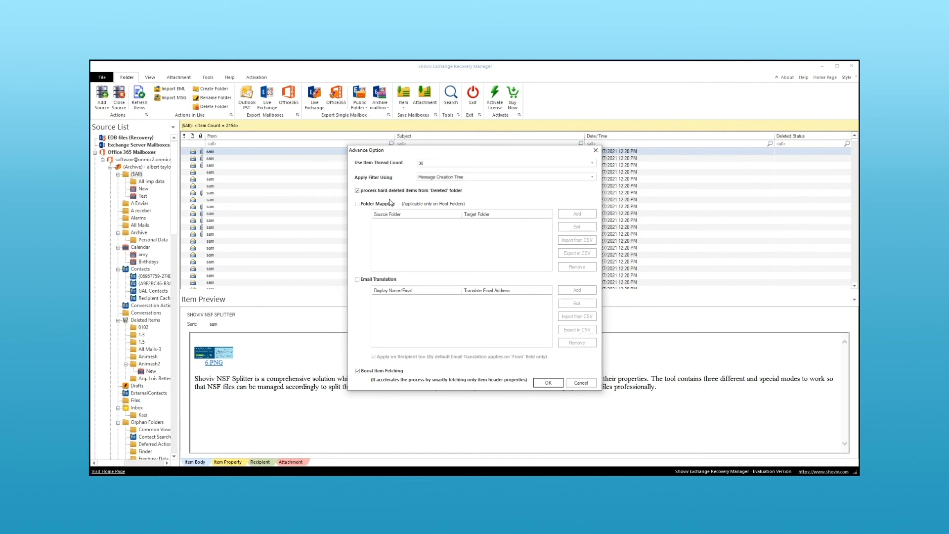
pyautogui.click(357, 204)
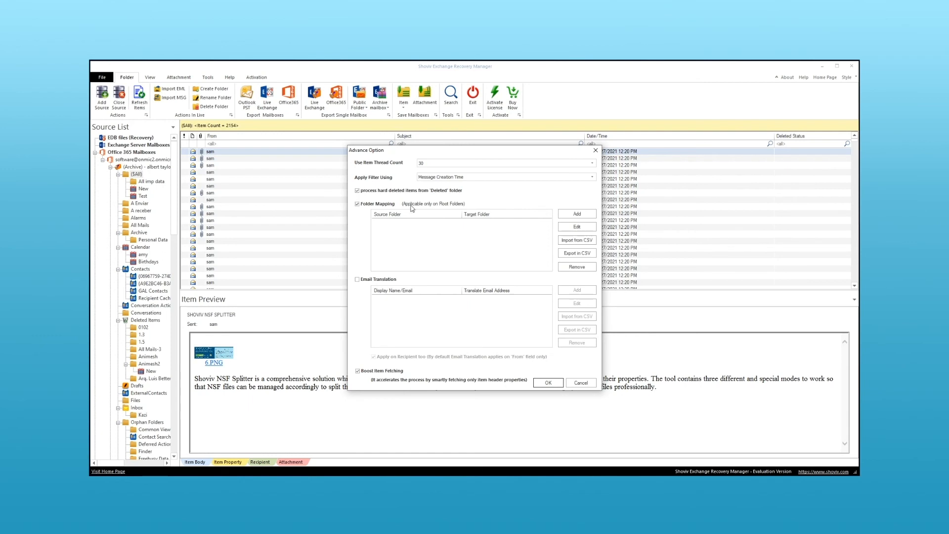
# Step: Enable email translation with one source-to-destination address pair, applied to recipients too, and accept the advanced options
pyautogui.click(357, 280)
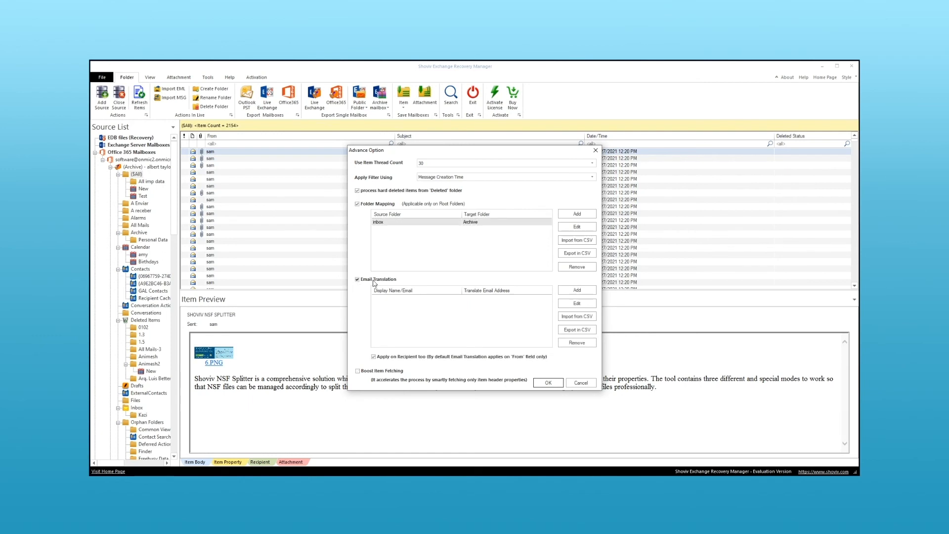
pyautogui.click(576, 290)
pyautogui.click(485, 300)
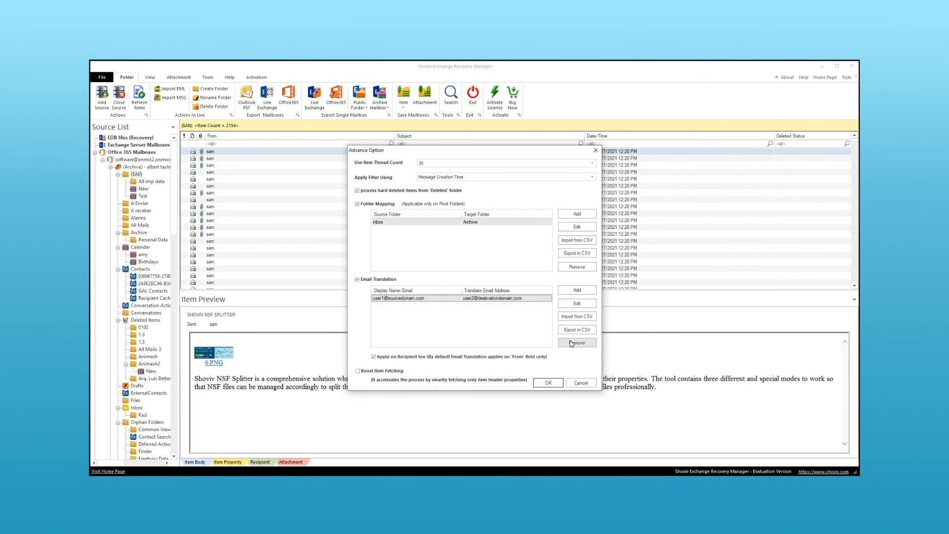
pyautogui.click(374, 358)
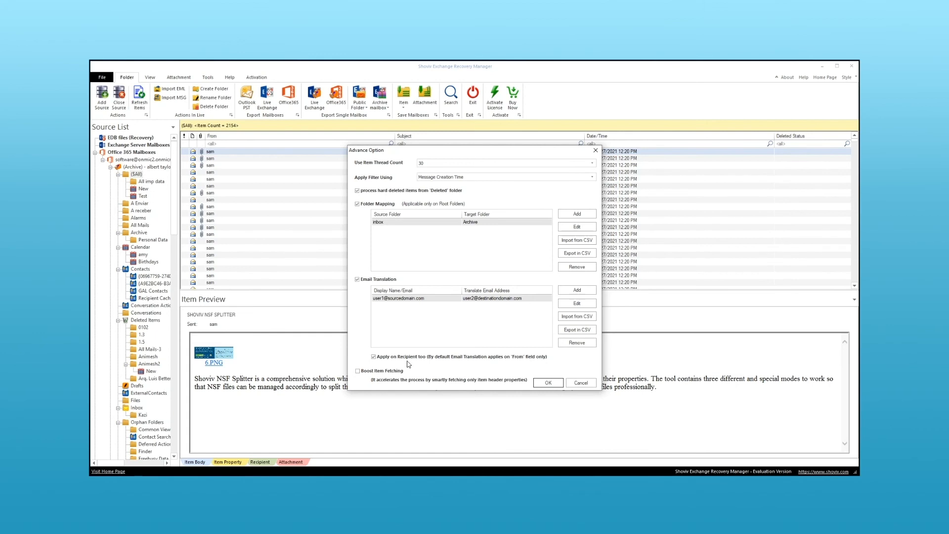
pyautogui.click(543, 384)
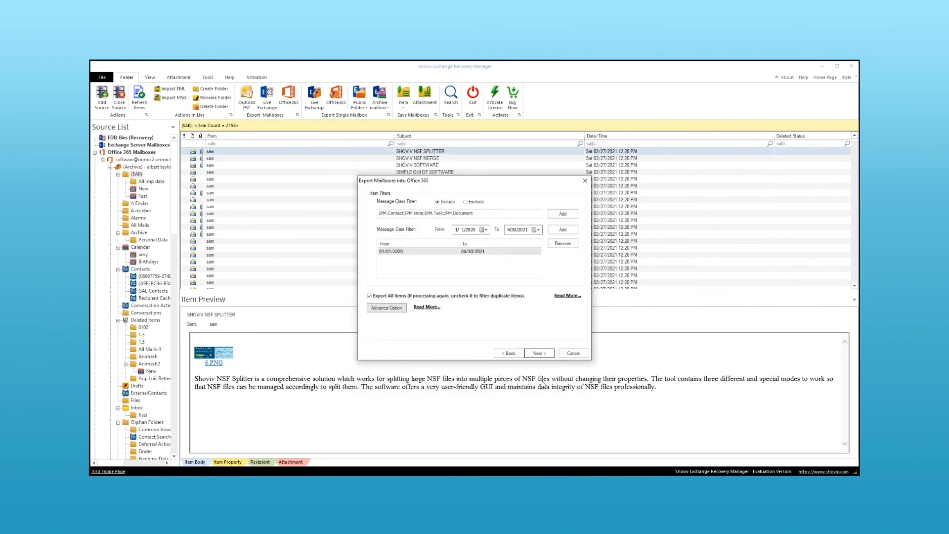
# Step: Run the export to the Office 365 mailboxes and save its report in HTML format, opening the saved report
pyautogui.click(539, 354)
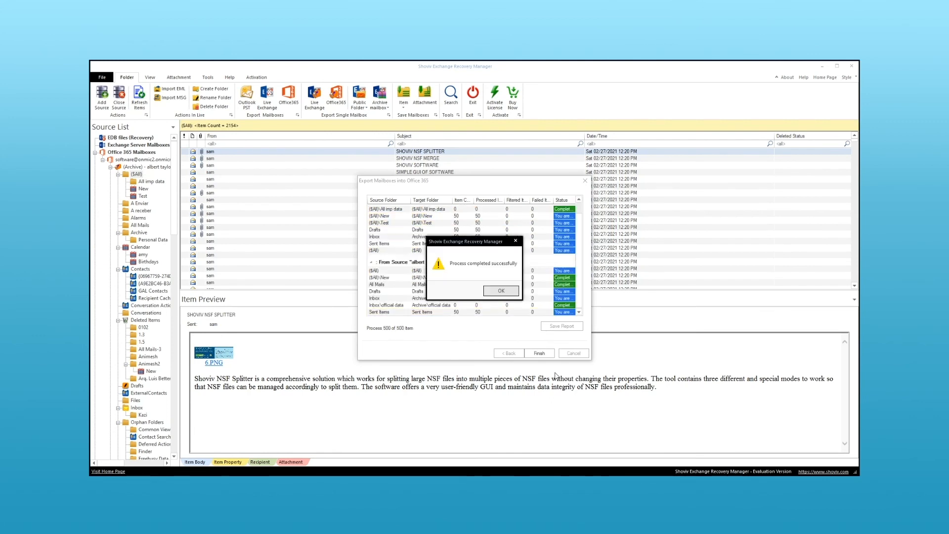
pyautogui.click(500, 291)
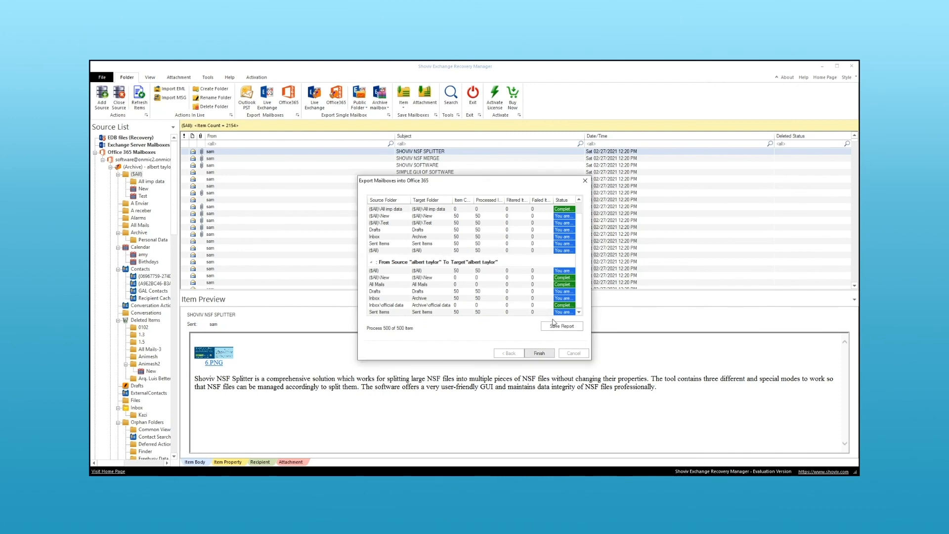
pyautogui.click(561, 326)
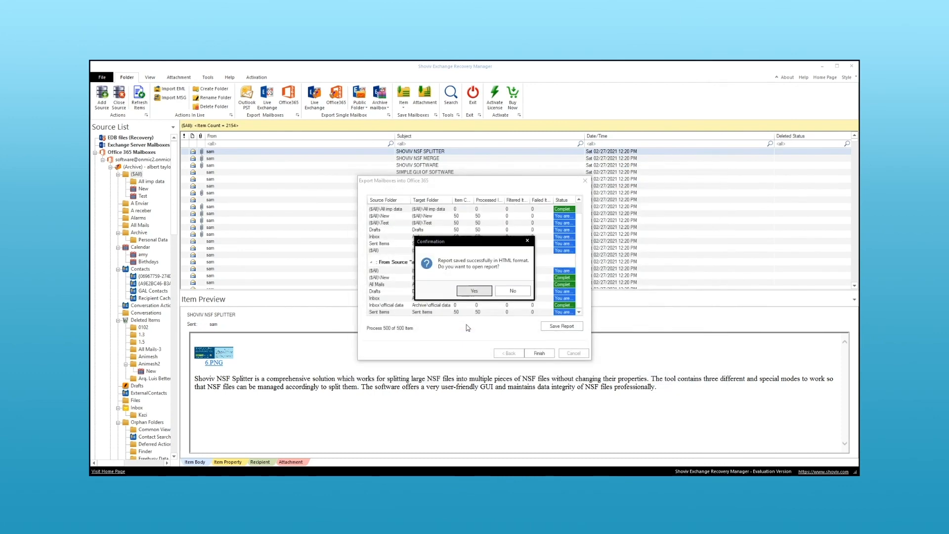
pyautogui.click(468, 291)
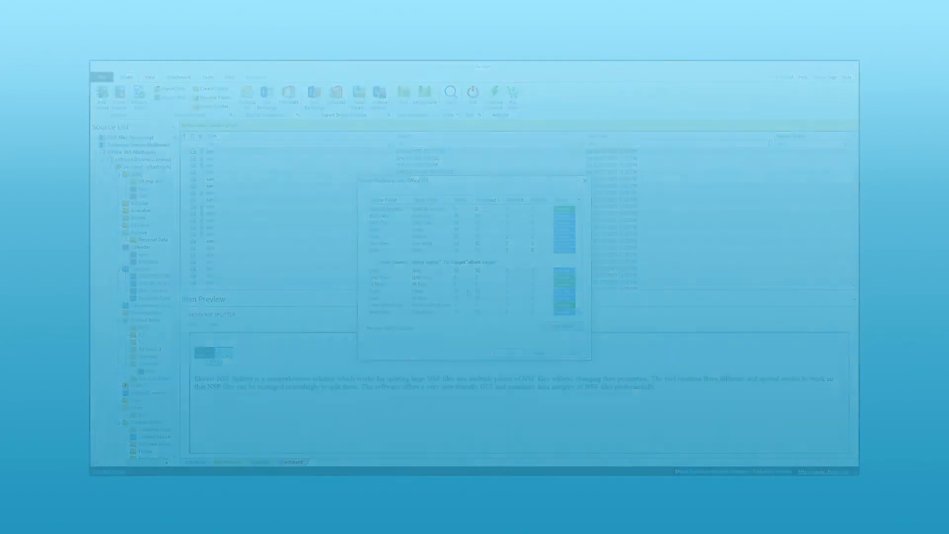